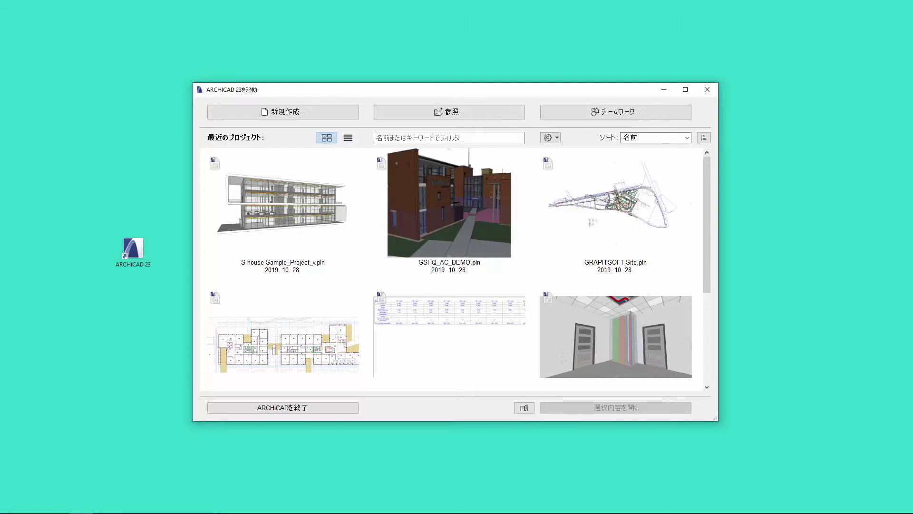
Step: Relaunch Archicad 23 from its desktop icon to reach the size-sorted recent projects list
double_click(142, 252)
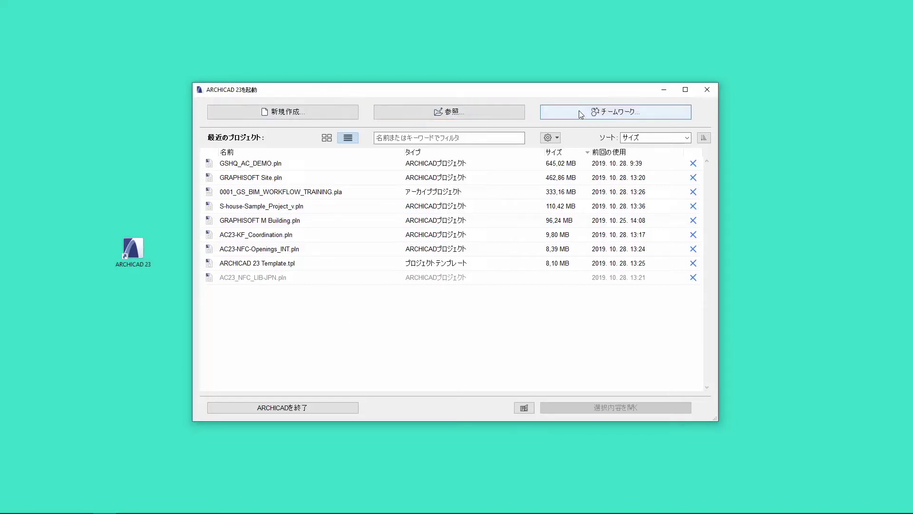
Step: Review the New Project template and Work Environment Profile choices, keeping the ARCHICAD 23 template and last profile
left_click(328, 111)
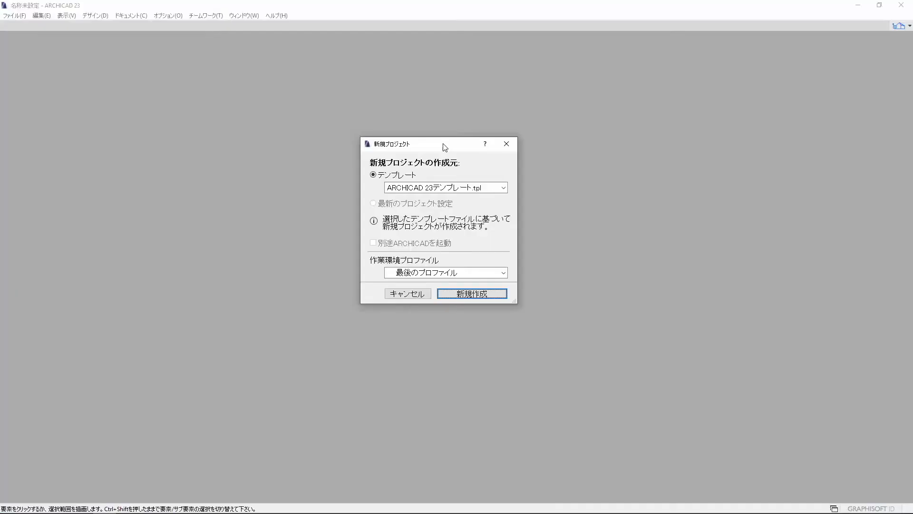
left_click(491, 191)
left_click(489, 189)
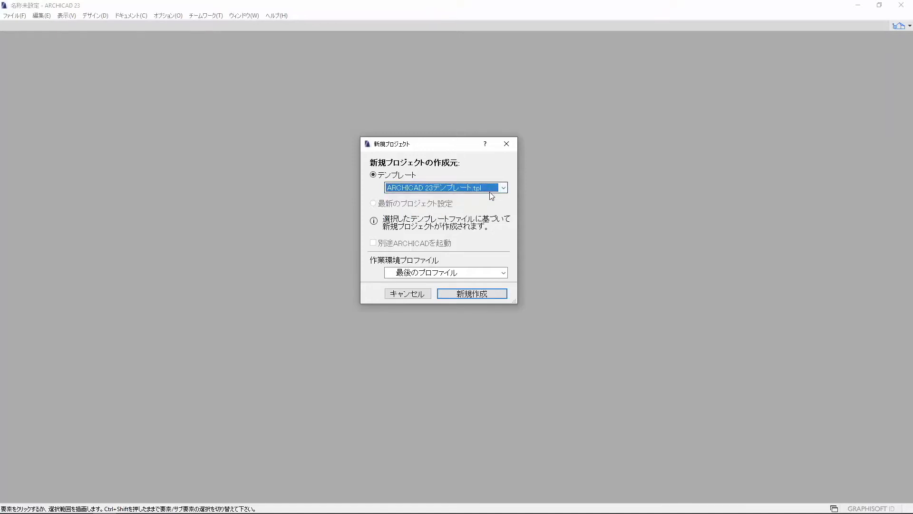
left_click(483, 275)
left_click(484, 276)
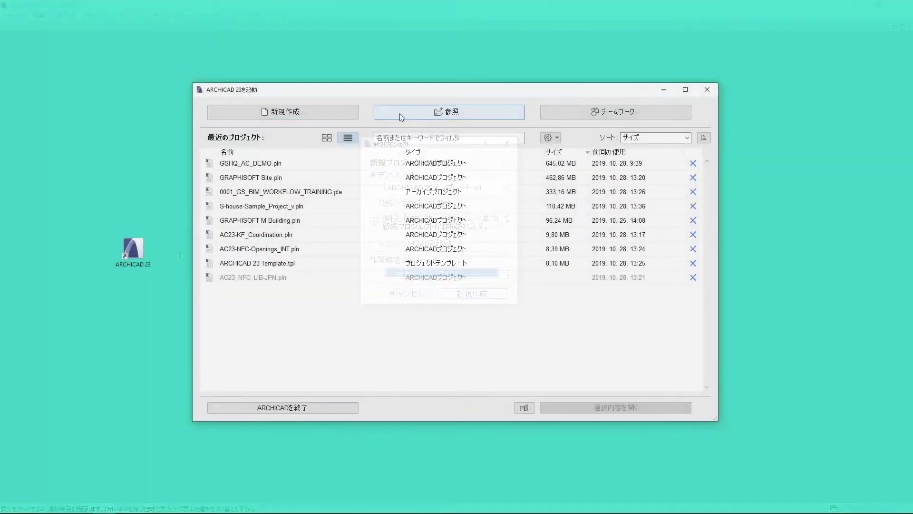
Step: Pick GRAPHISOFT M Building.pln to open, try Teamwork, then toggle recent projects between thumbnails and list
left_click(410, 114)
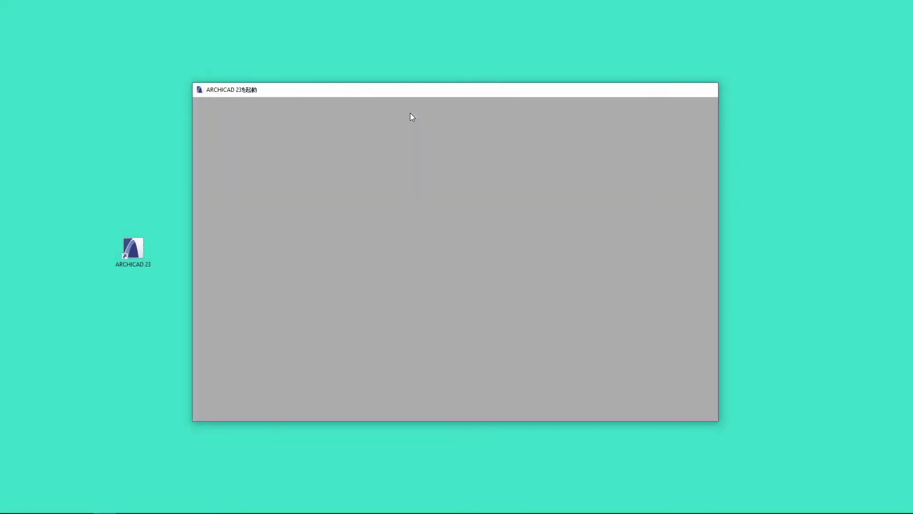
left_click(463, 111)
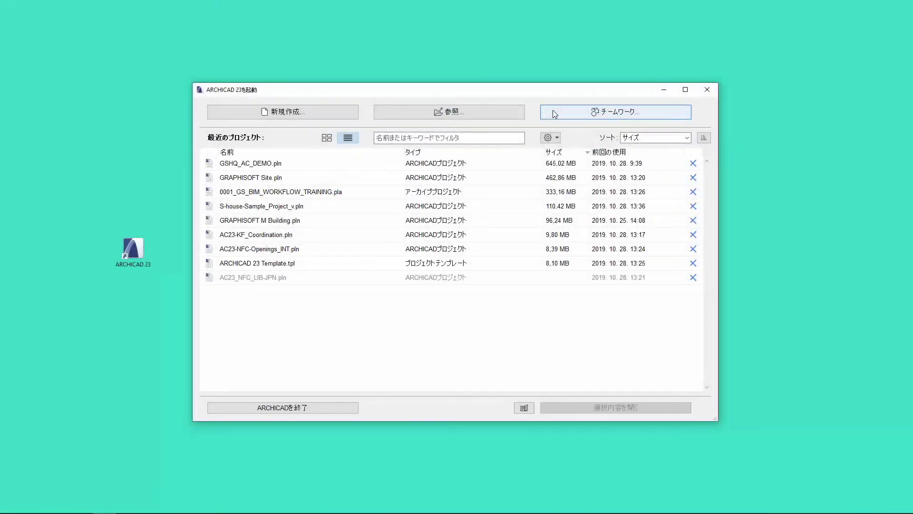
left_click(555, 114)
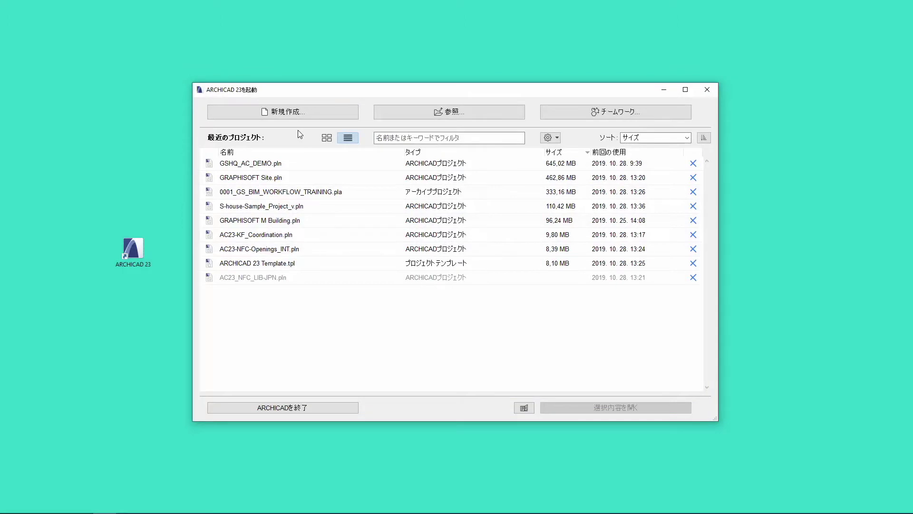
left_click(322, 139)
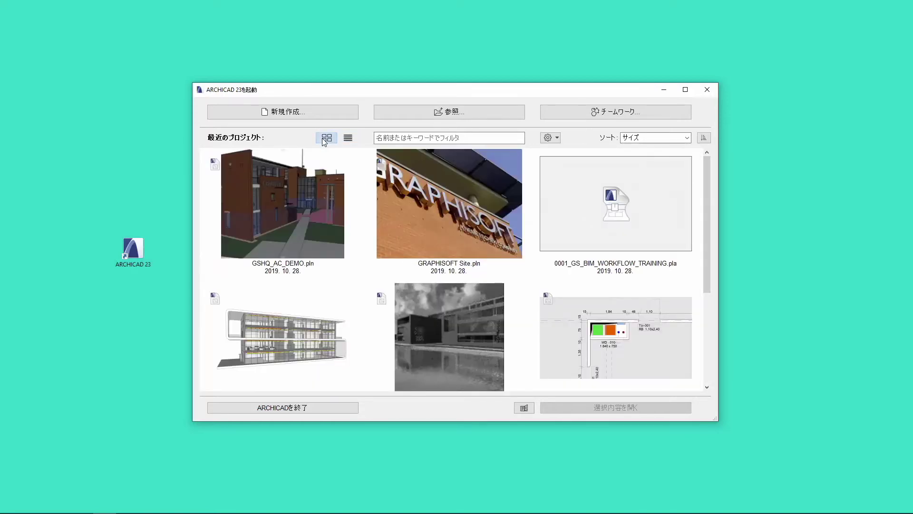
left_click(338, 138)
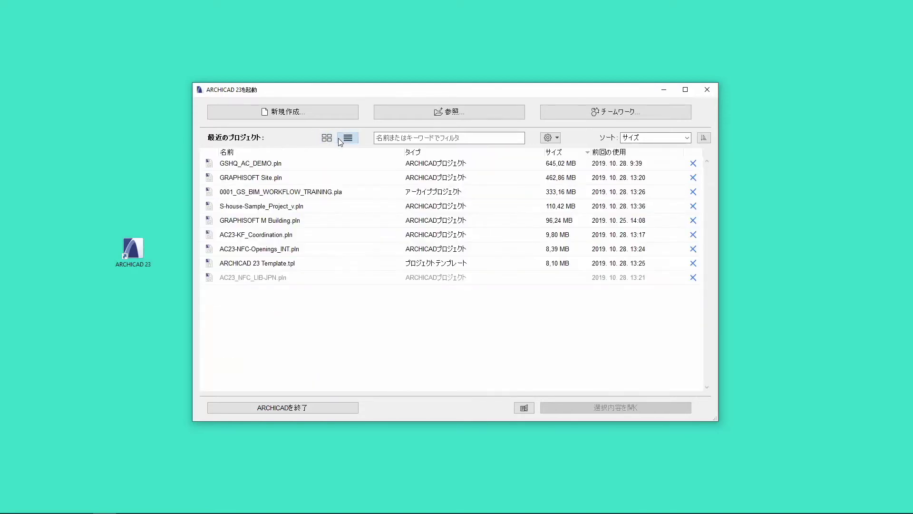
left_click(390, 135)
type("s")
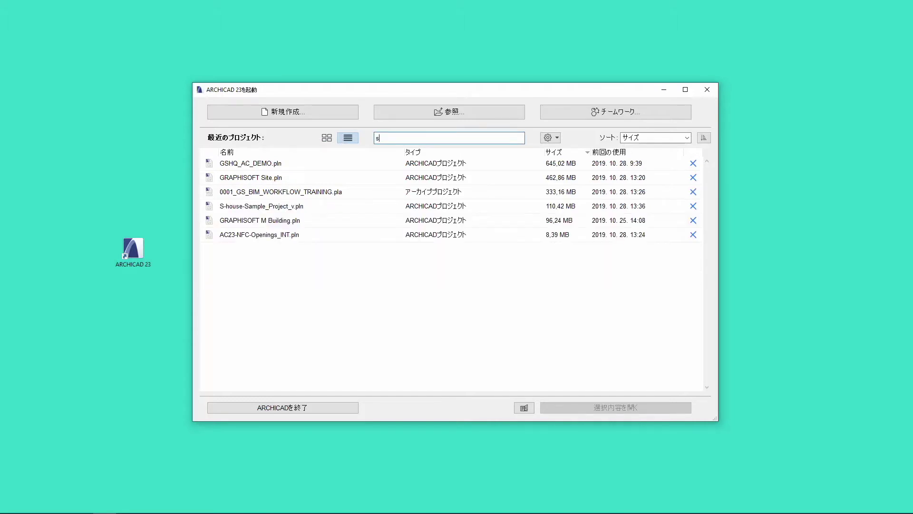
type("ite")
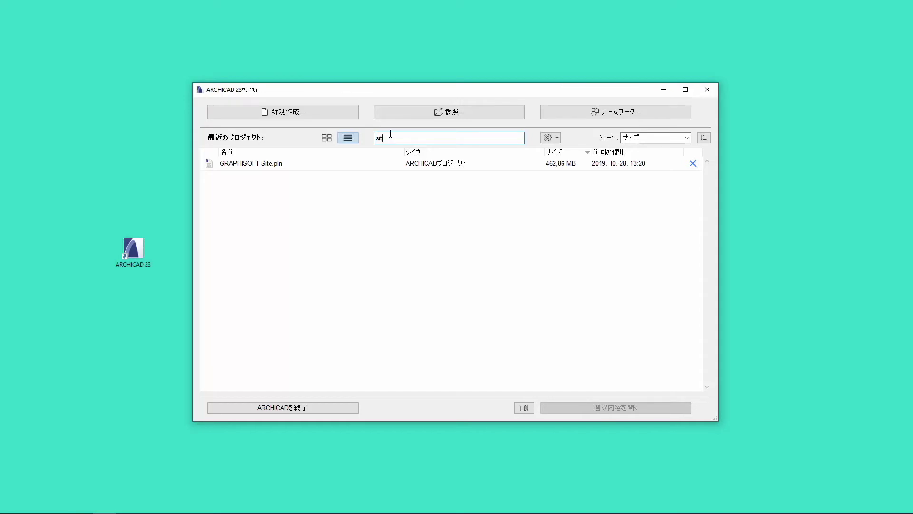
key("BackSpace")
key("BackSpace")
key("BackSpace")
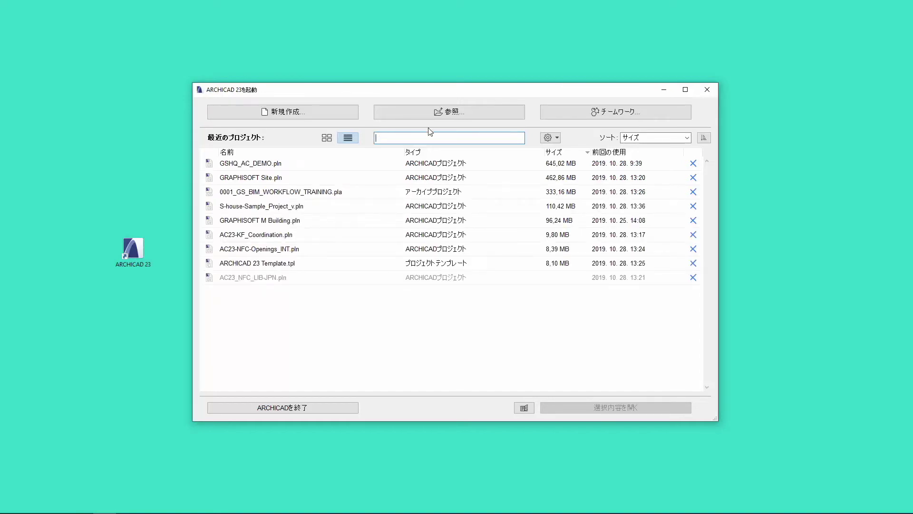
Step: Enable 'Read elements directly from archive' in the gear options for opening projects
left_click(553, 139)
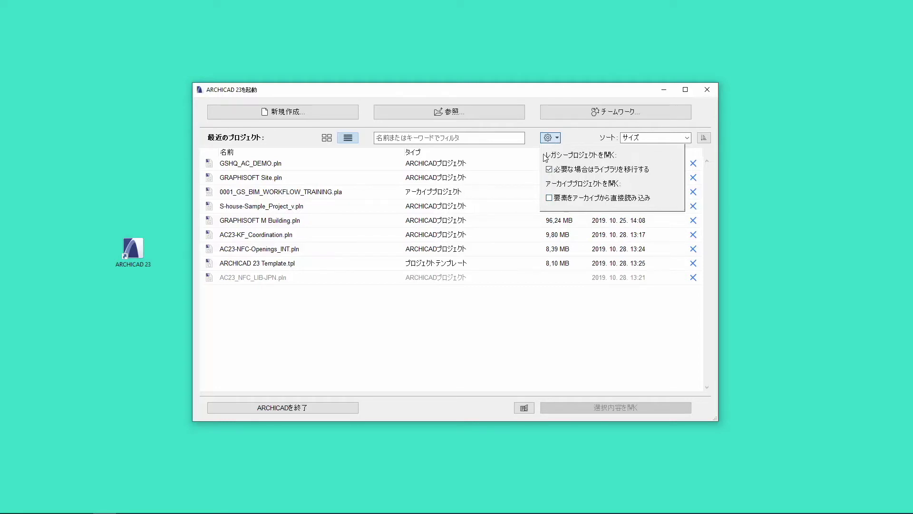
left_click(550, 200)
left_click(558, 138)
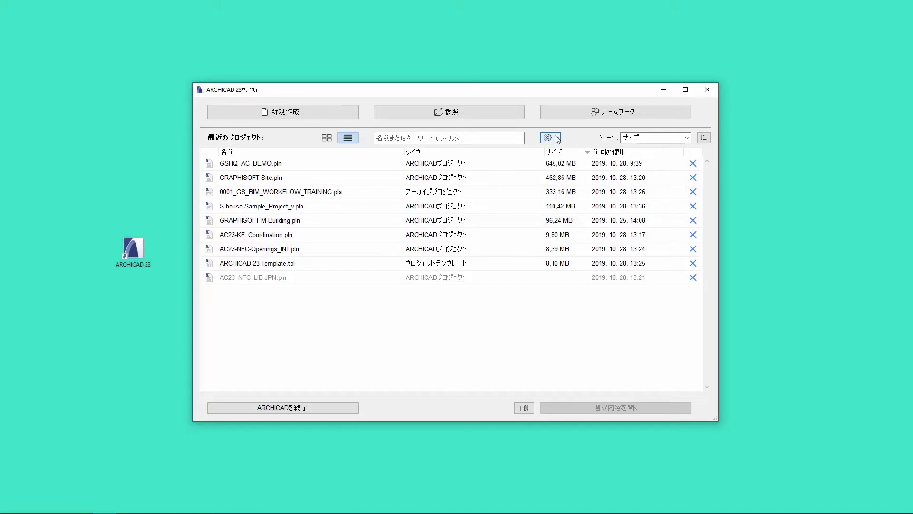
Step: Sort the recent projects by name, then by last use, then by size
left_click(688, 138)
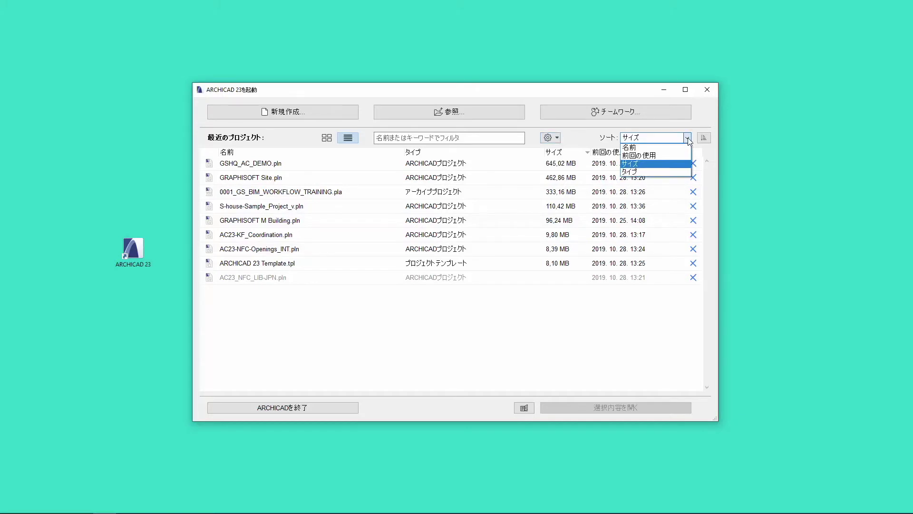
left_click(687, 147)
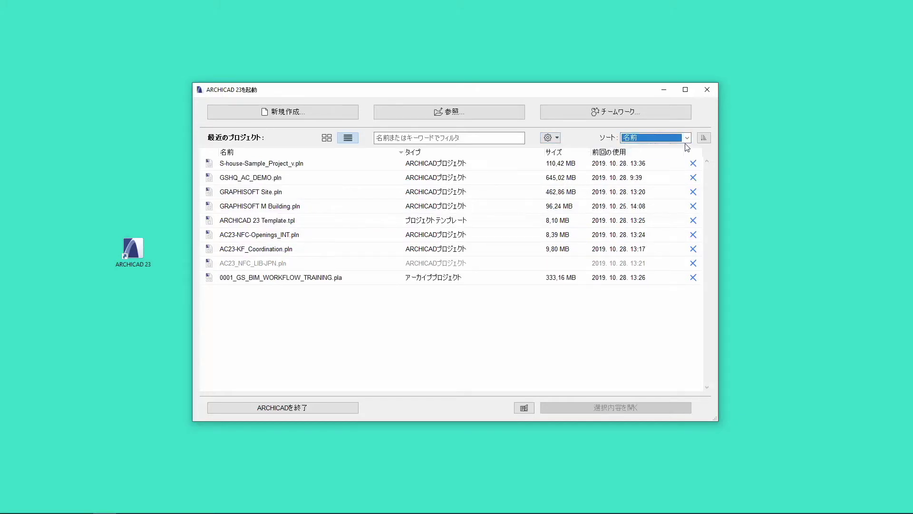
left_click(688, 138)
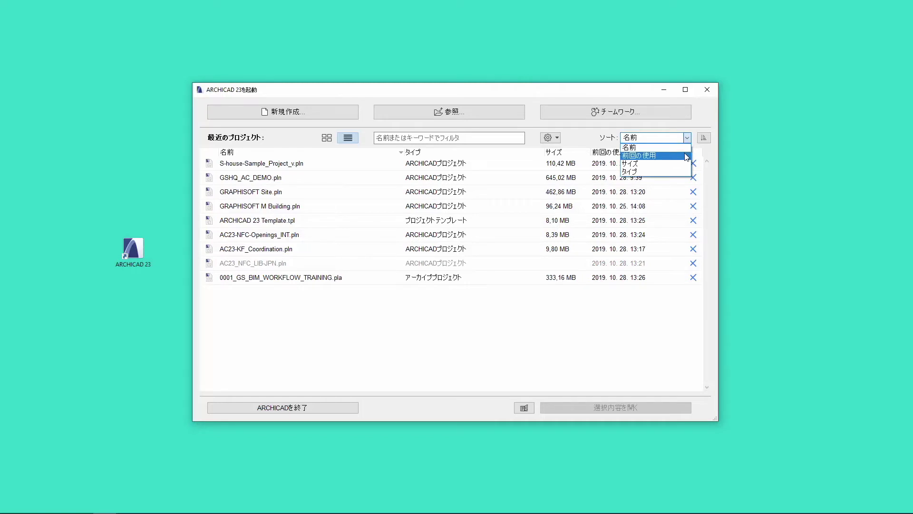
left_click(687, 156)
left_click(687, 138)
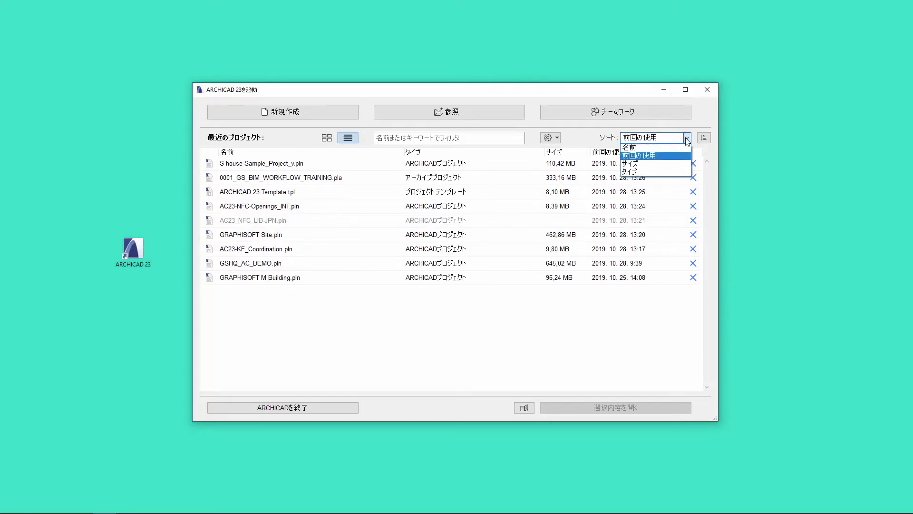
left_click(684, 164)
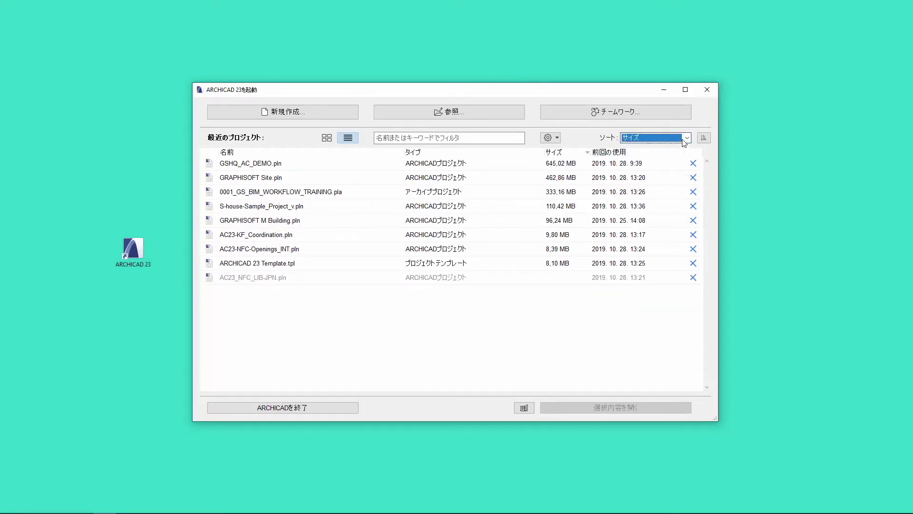
Step: Sort by type with the template first, reversing and then restoring the sort direction
left_click(686, 141)
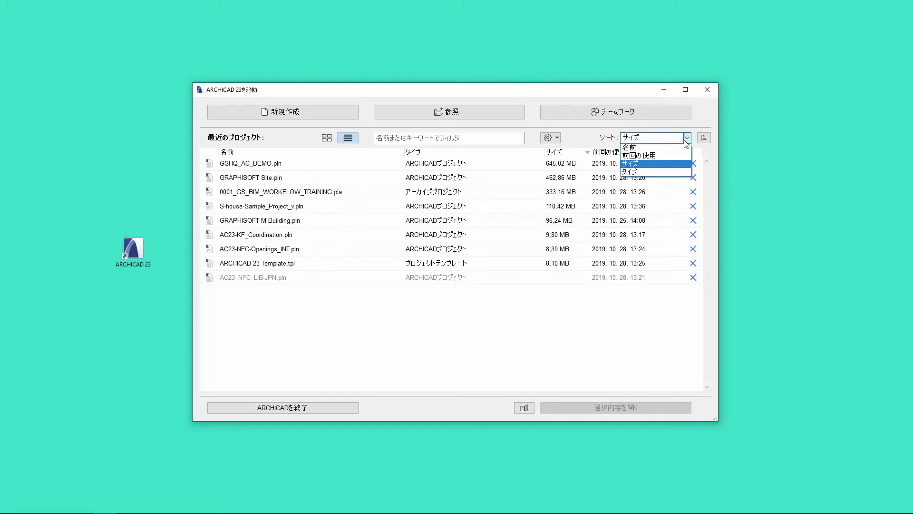
left_click(685, 175)
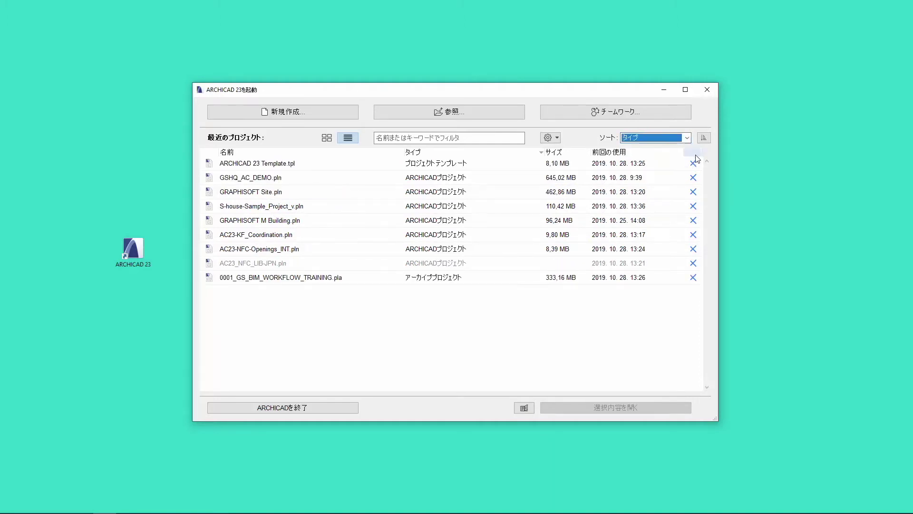
left_click(710, 142)
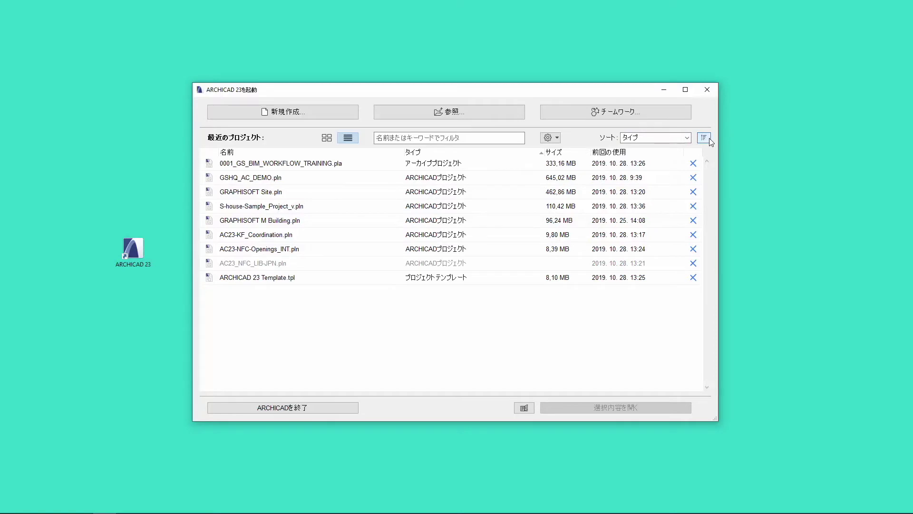
left_click(709, 139)
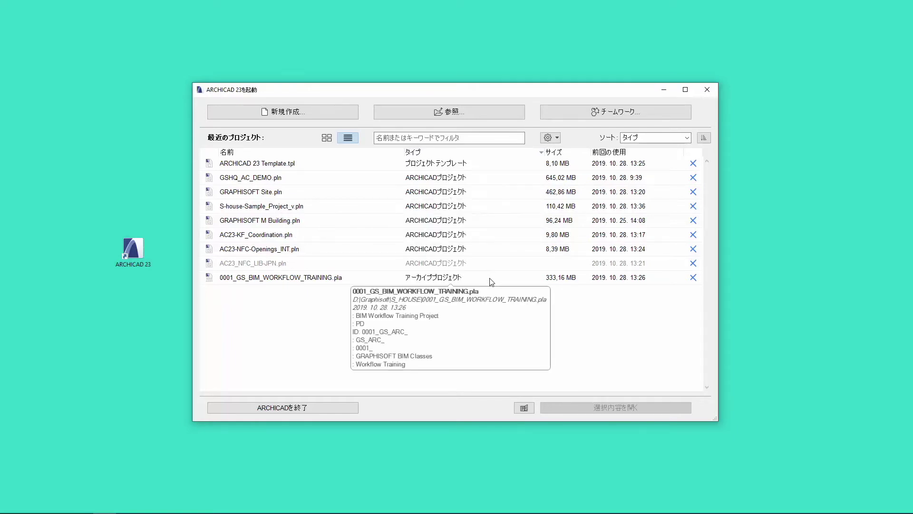
Step: Select GSHQ_AC_DEMO.pln, then remove ARCHICAD 23 Template.tpl from recent projects
left_click(327, 179)
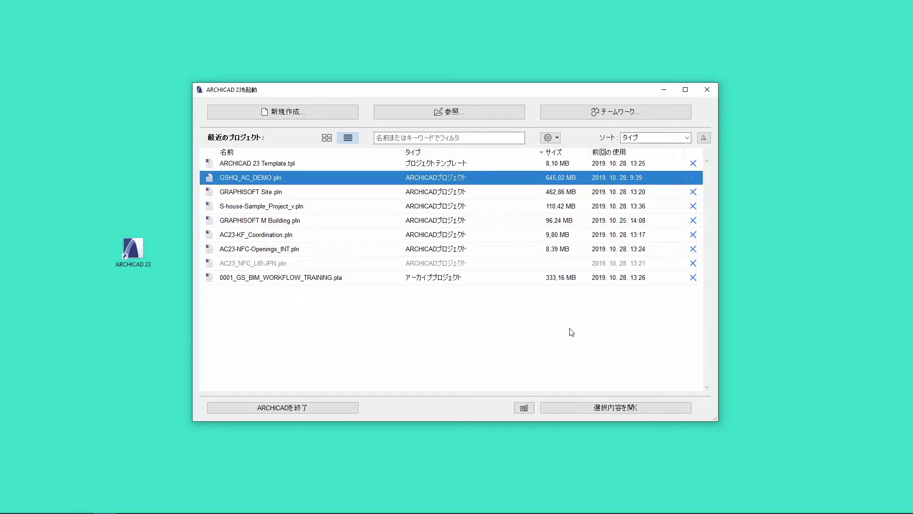
left_click(693, 164)
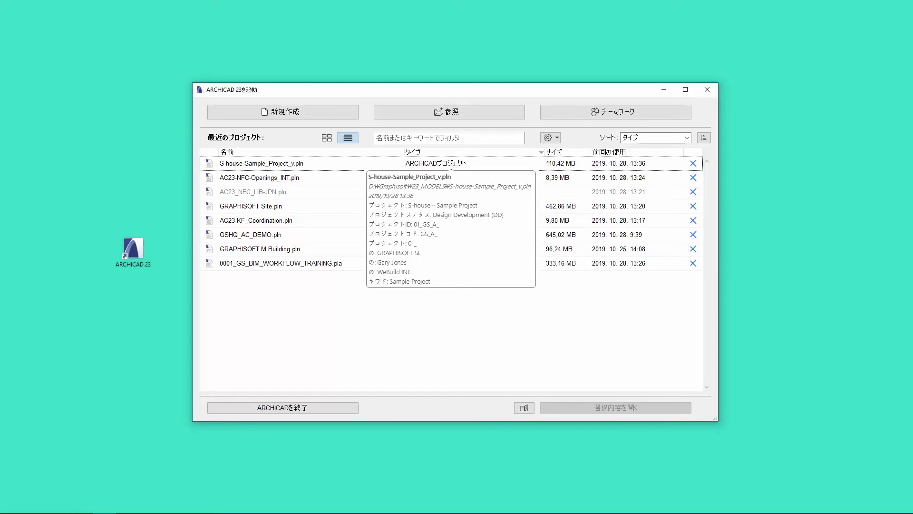
Step: Multi-select GRAPHISOFT Site, GSHQ_AC_DEMO and M Building, clear the selection, and switch to thumbnail grid
left_click(348, 205)
left_click(318, 236, "ctrl")
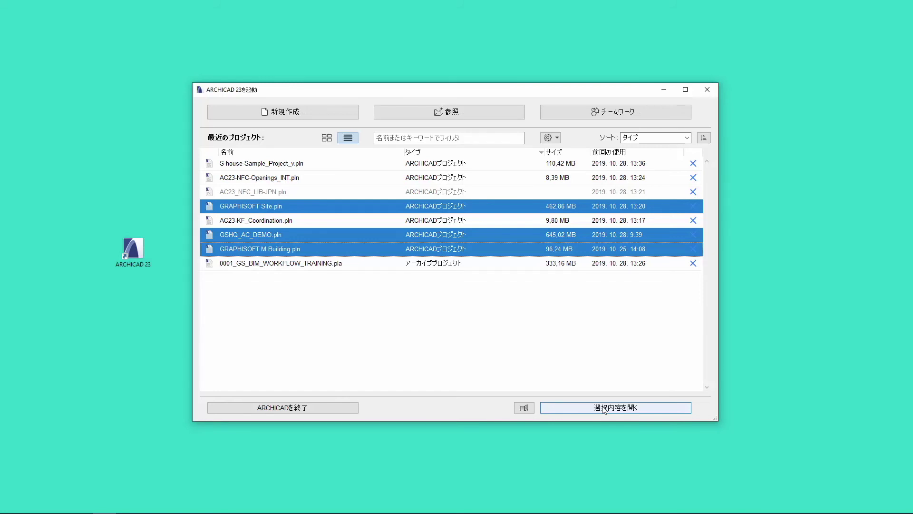
left_click(604, 408)
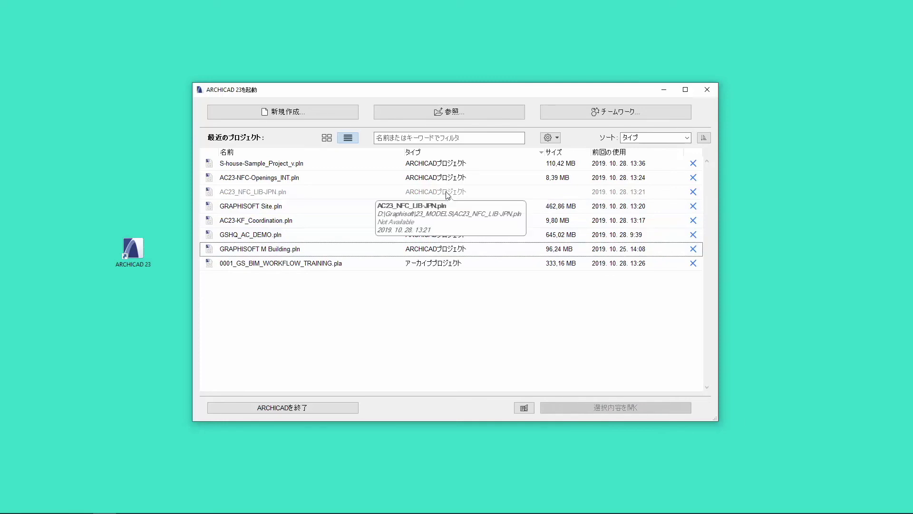
left_click(326, 138)
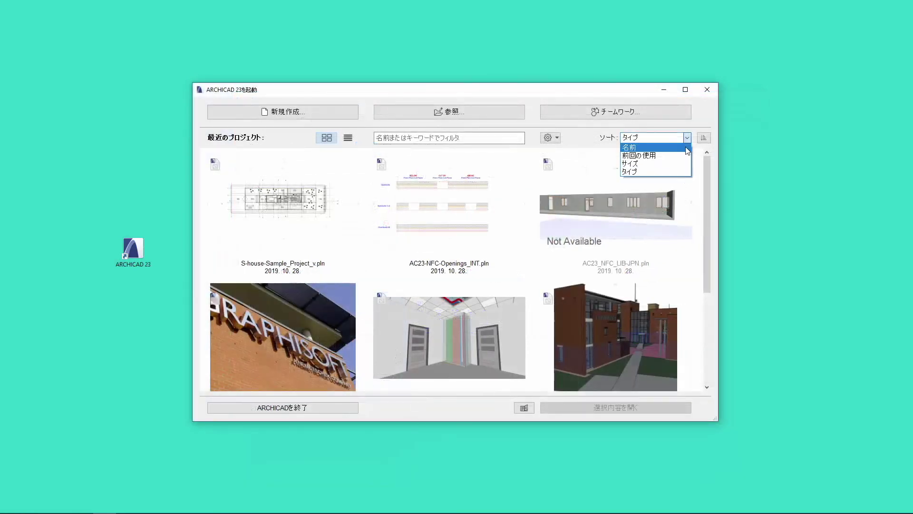
Step: Sort the thumbnail grid by name, last use and size, finishing sorted by name
left_click(687, 151)
left_click(687, 137)
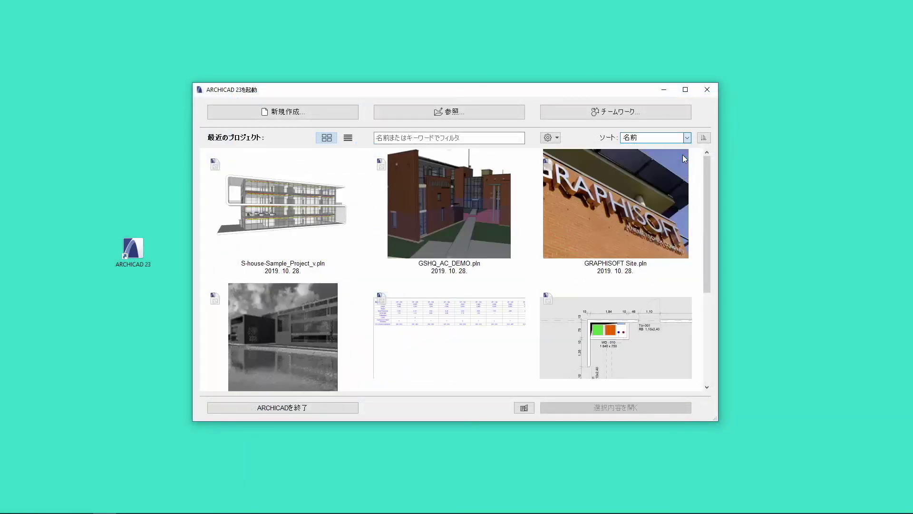
left_click(685, 137)
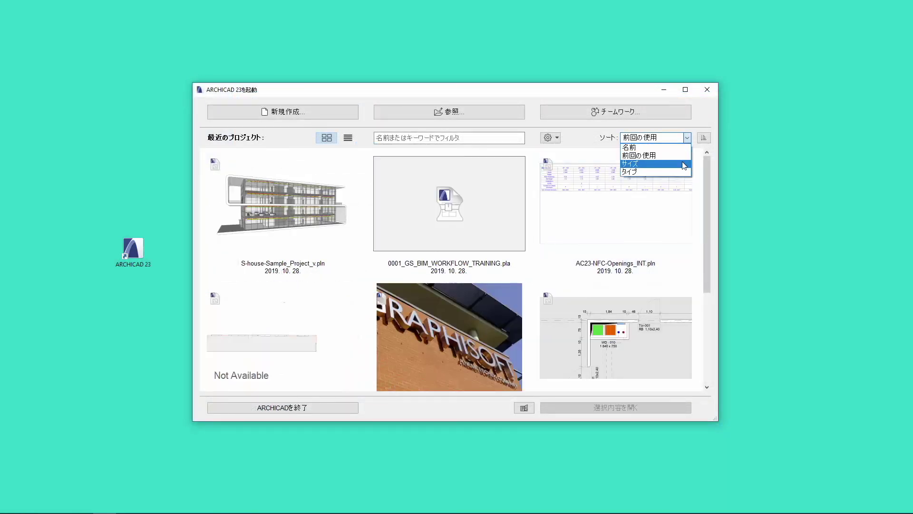
left_click(683, 163)
left_click(687, 138)
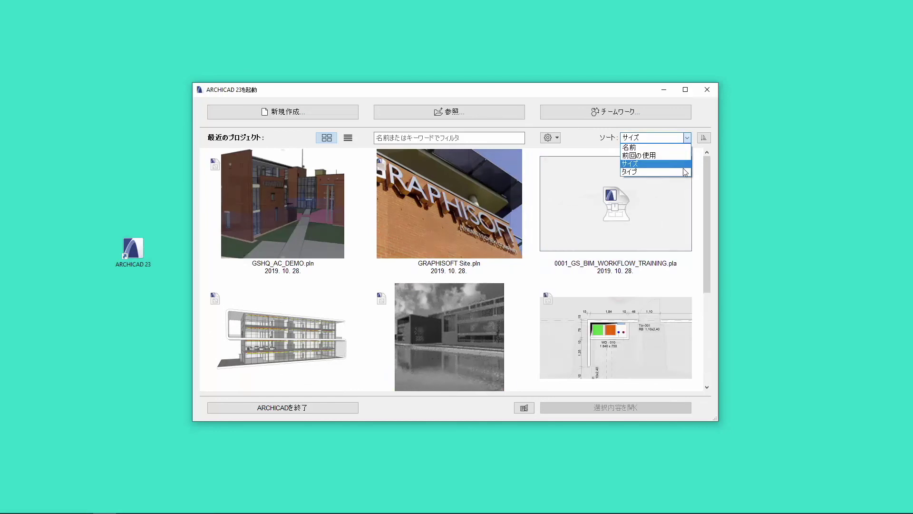
left_click(684, 147)
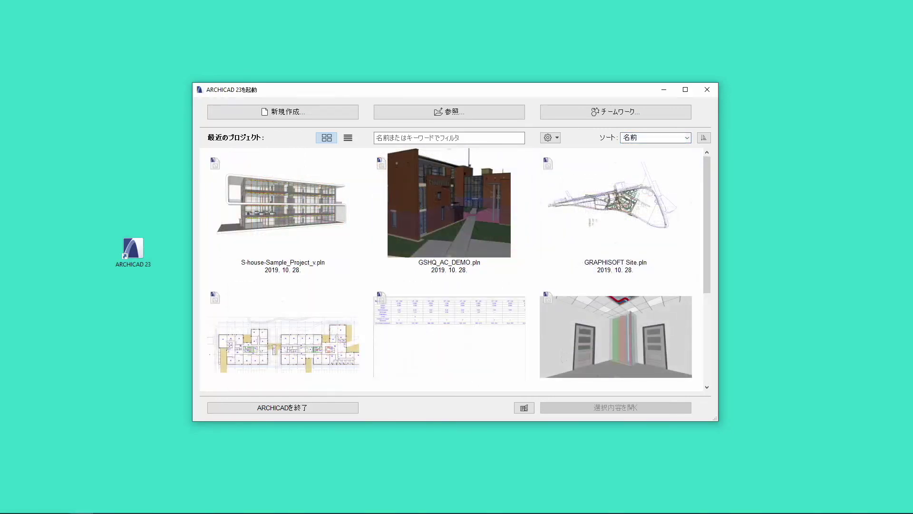